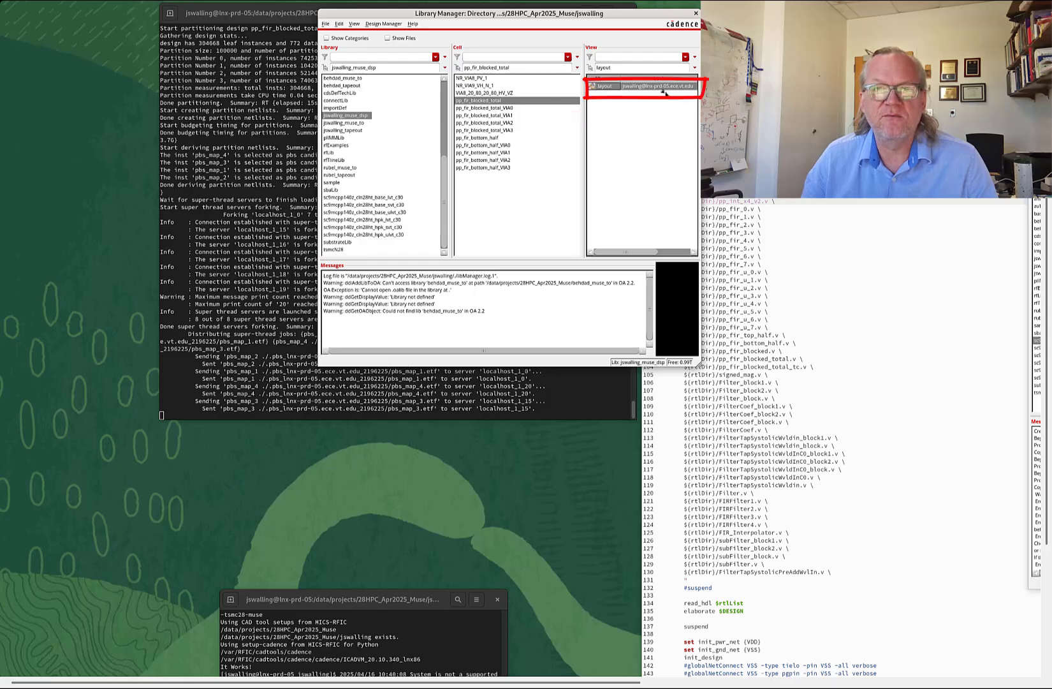
Attempt to open the pp_fir_blocked_total layout and dismiss the edit-lock warning
double_click(626, 87)
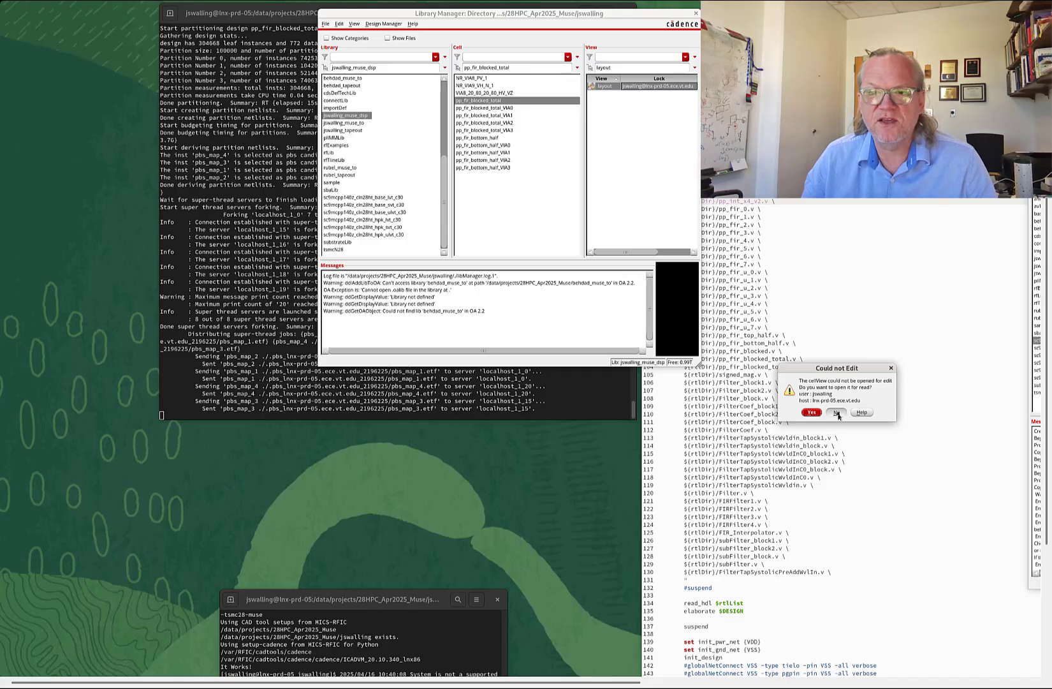
click(836, 412)
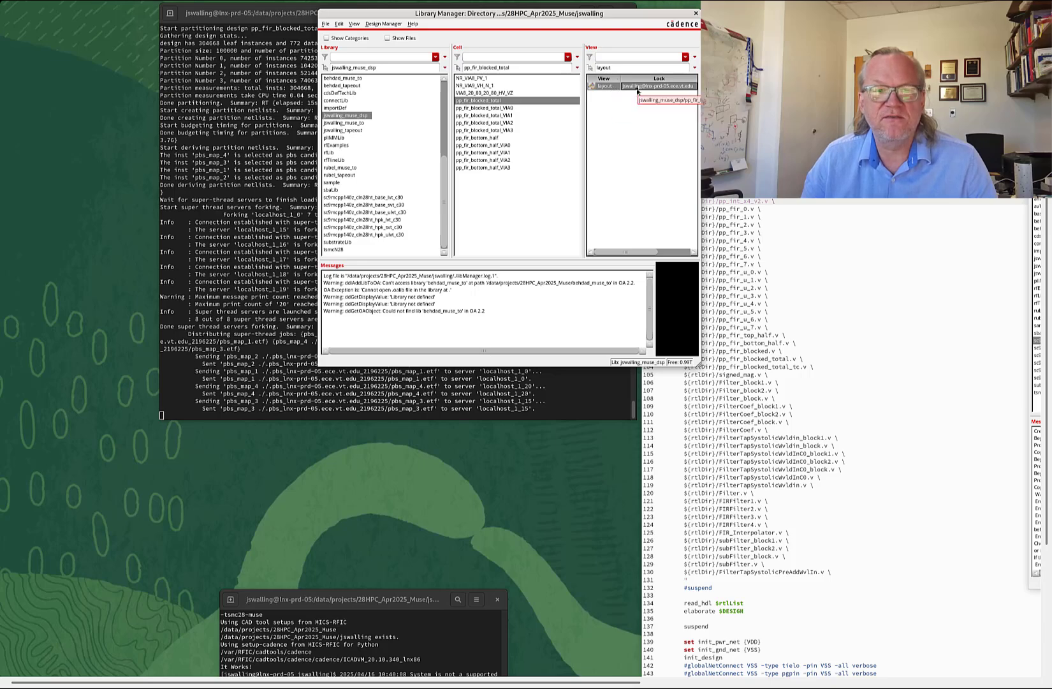
cd into ../jswalling_muse_dsp/pp_fir_blocked_total/layout/ in the terminal using Tab completion
drag(393, 599, 402, 422)
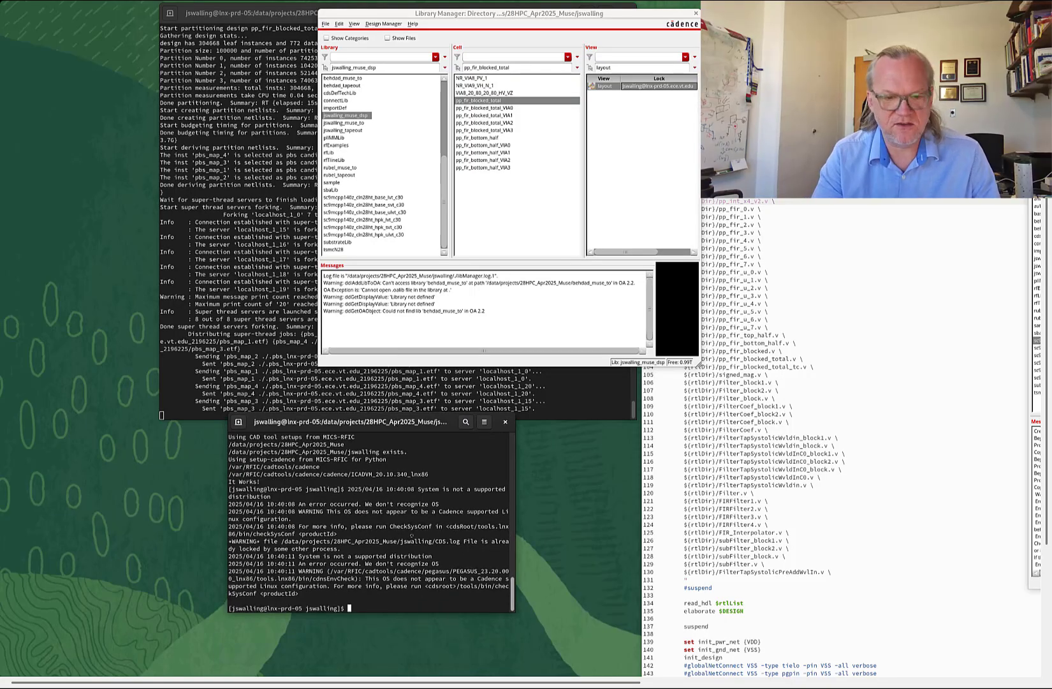
text(cd )
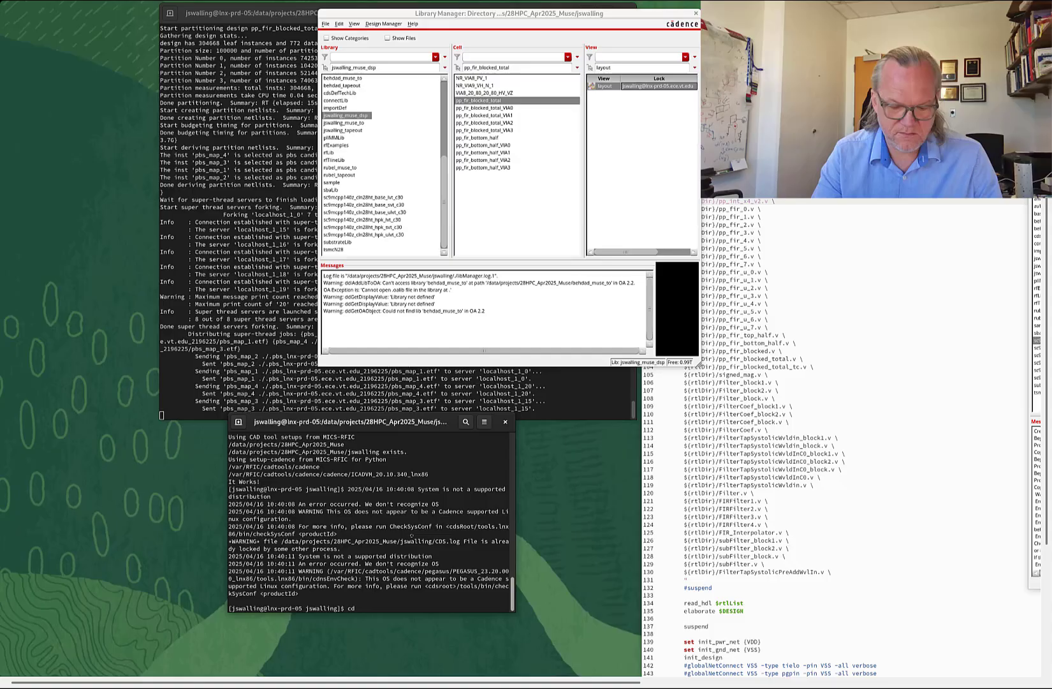
text(../js)
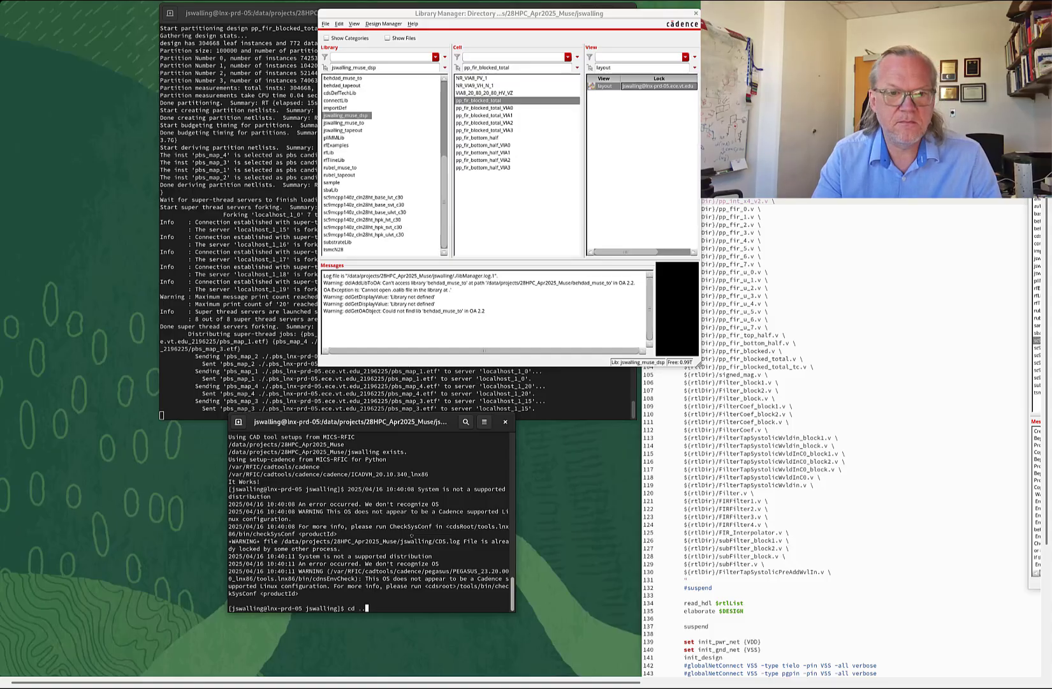
key(Tab)
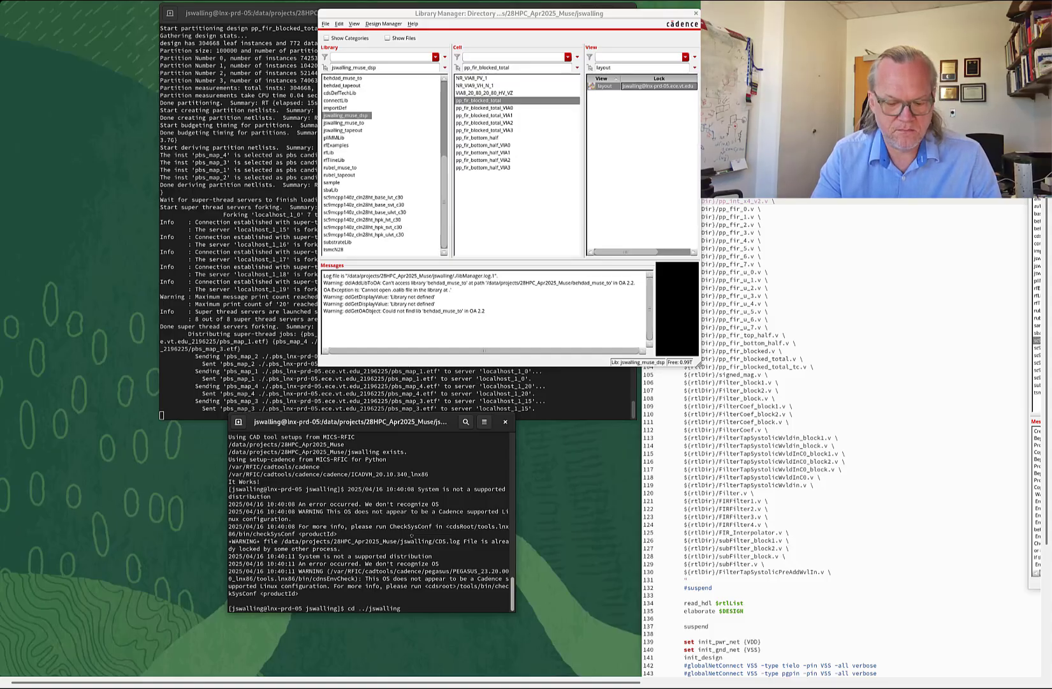
text(_muse_)
key(Tab)
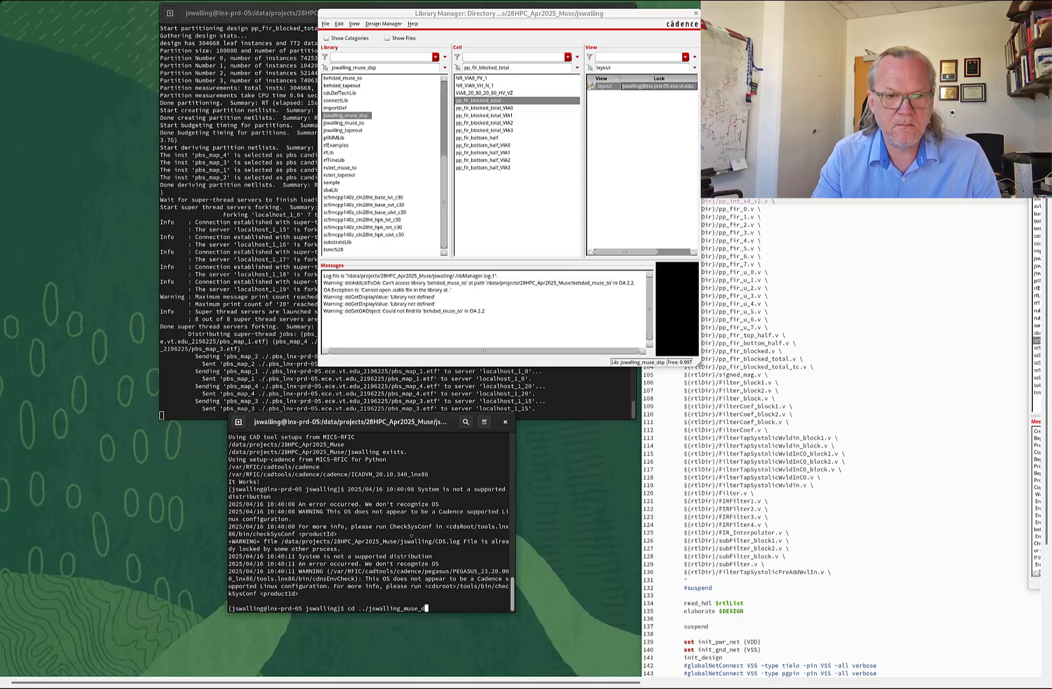
key(Tab)
text(pp)
key(Tab)
text(b)
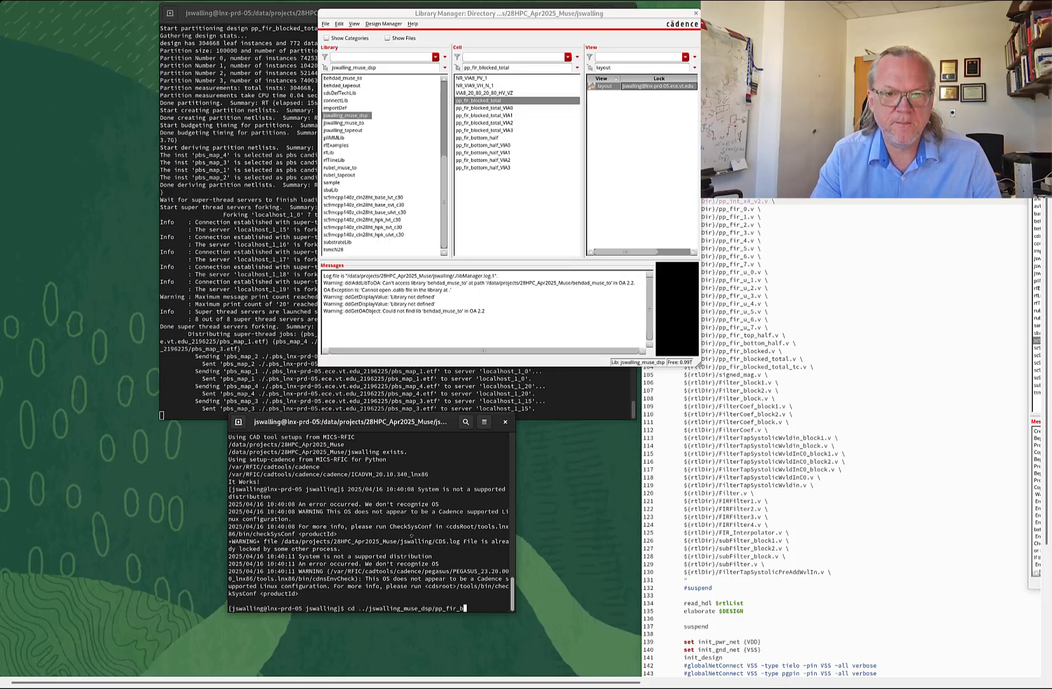
key(Tab)
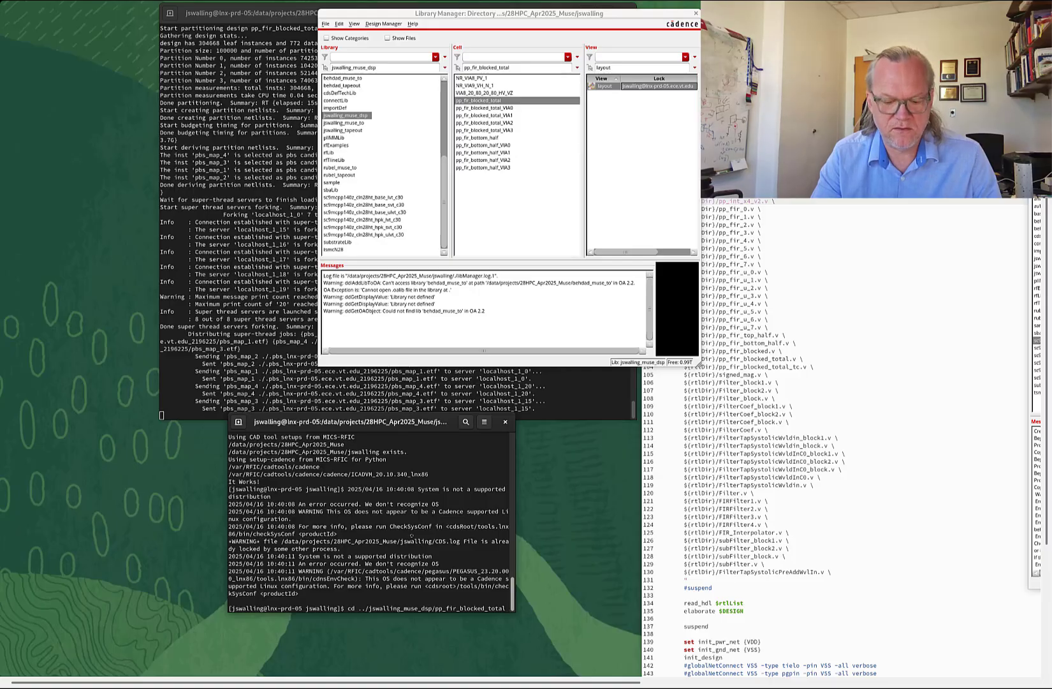
text(/l)
key(Tab)
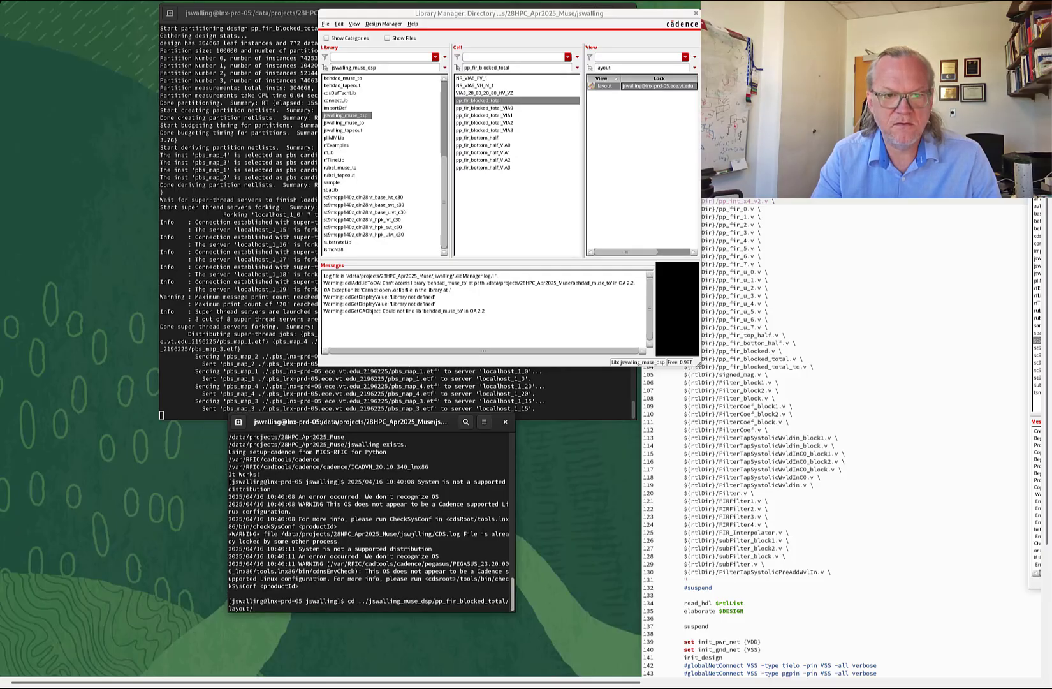
key(Return)
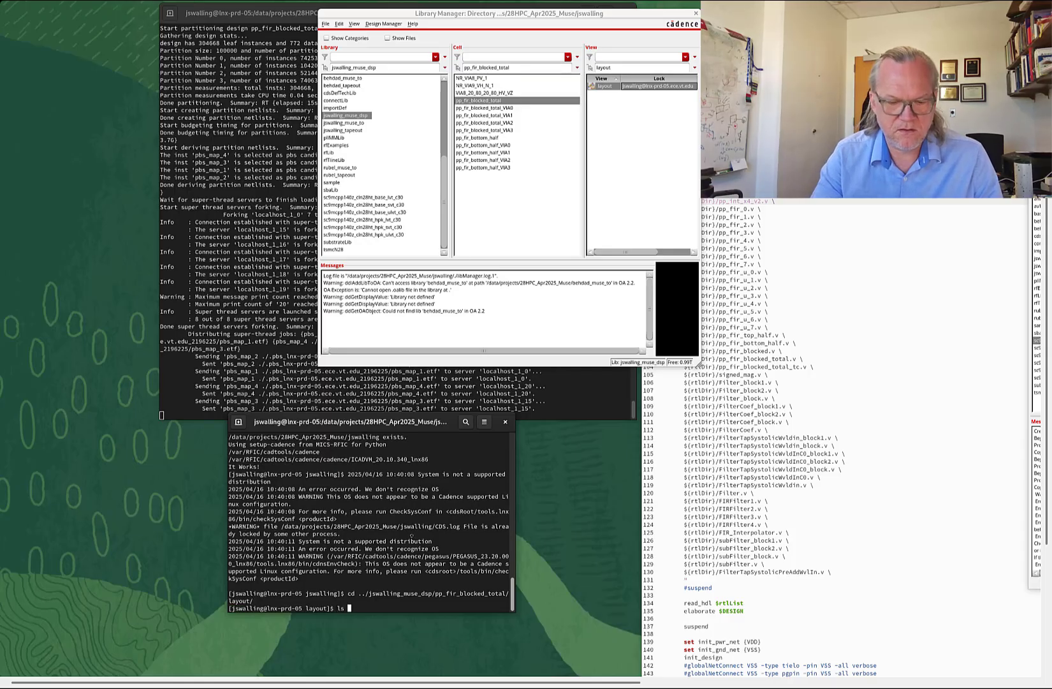
text(ls -al)
List all files with ls -al, showing layout.oa and the cdslck lock files in a widened terminal
key(Return)
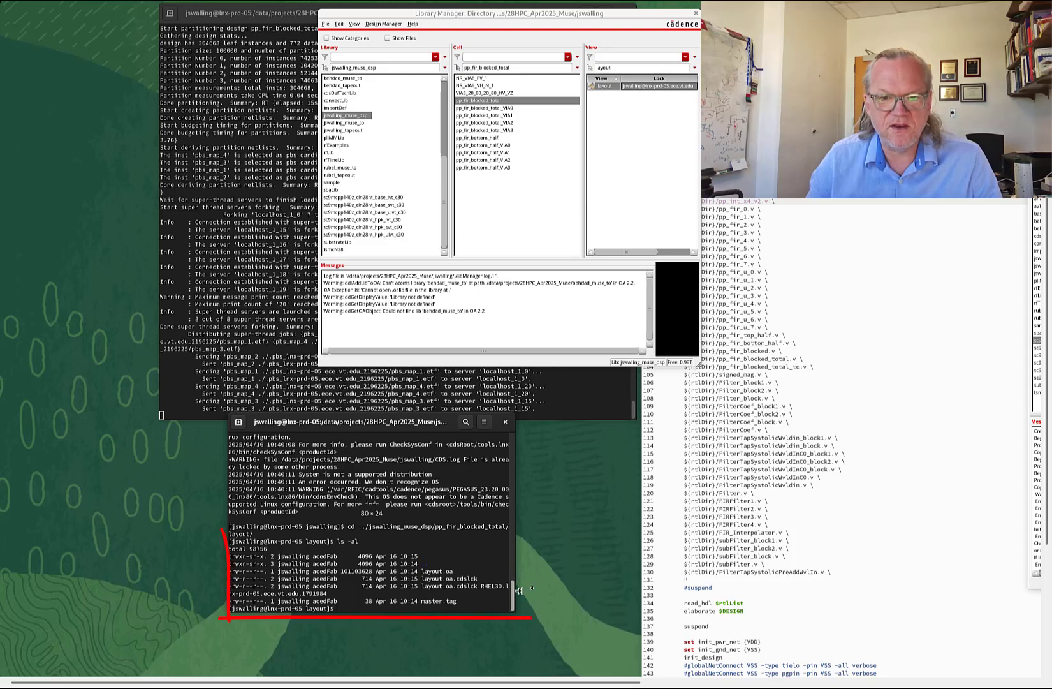
drag(513, 600, 646, 579)
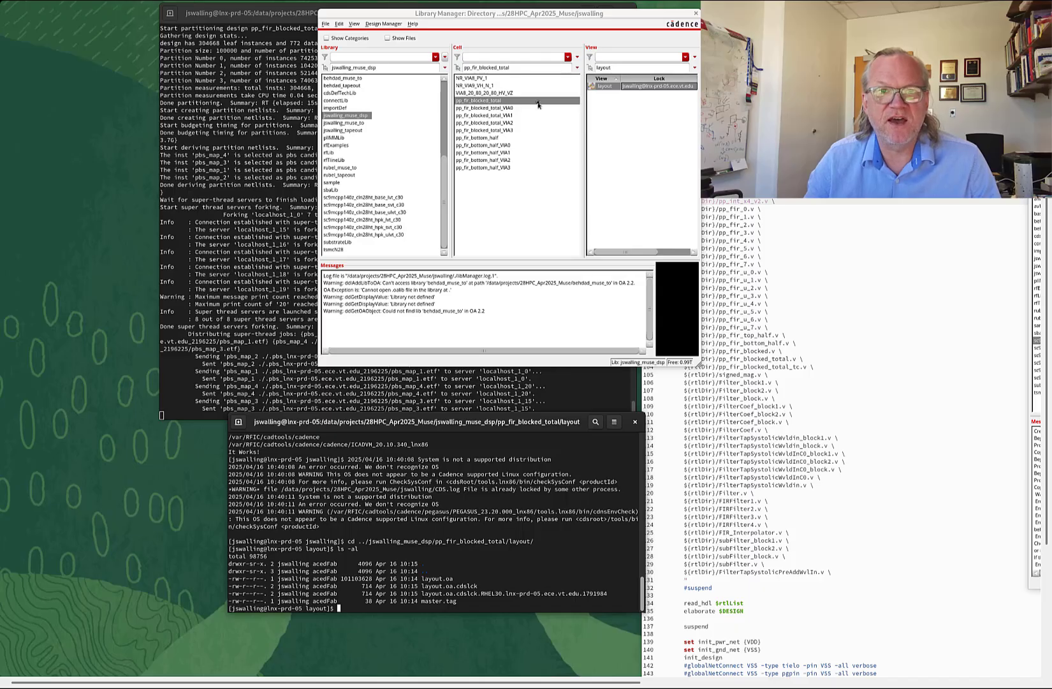
click(326, 23)
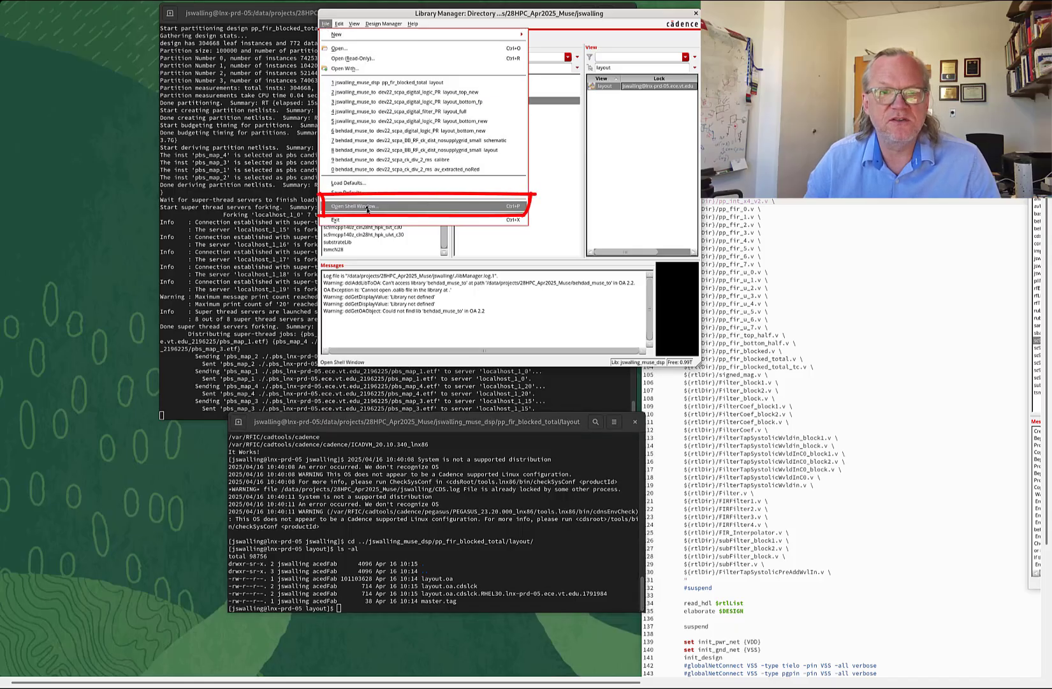
click(367, 206)
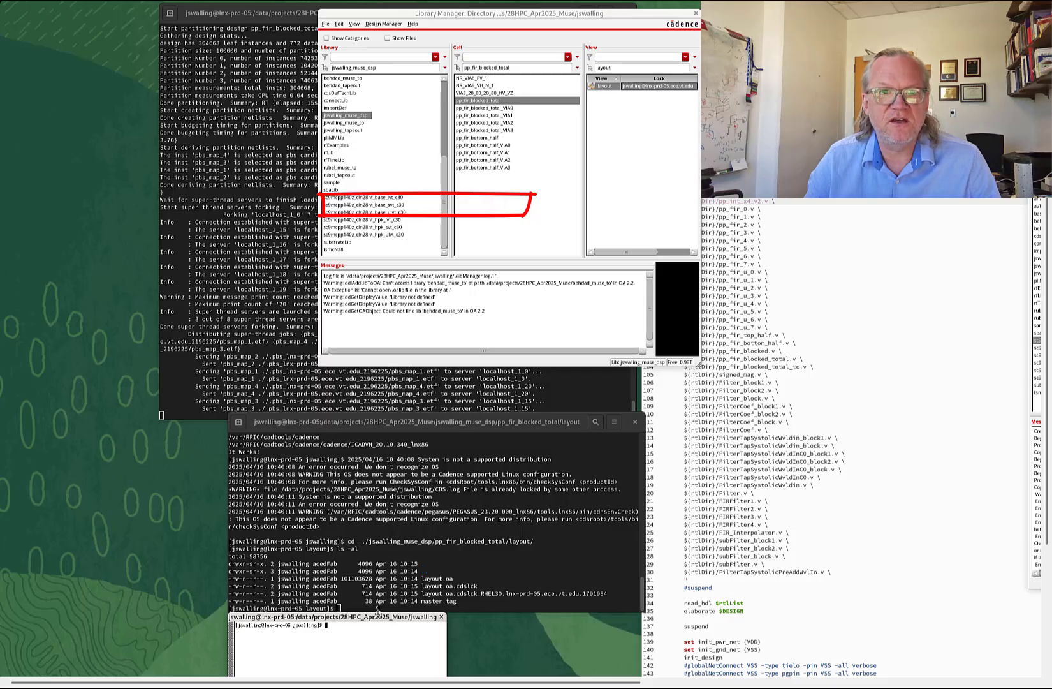
drag(376, 617, 339, 340)
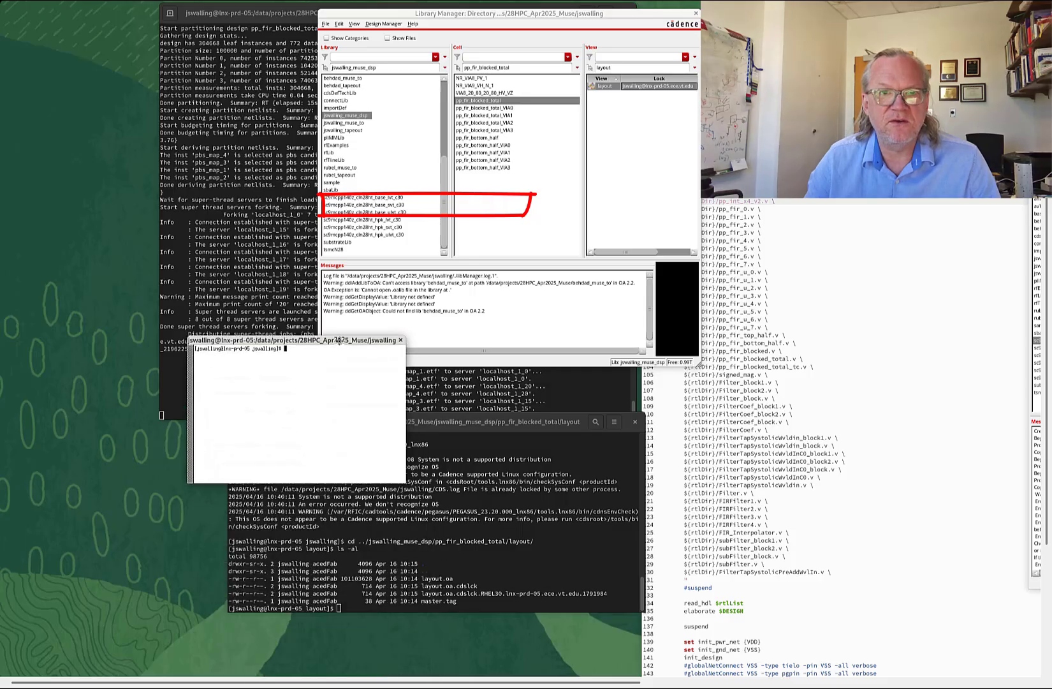
click(326, 25)
click(296, 398)
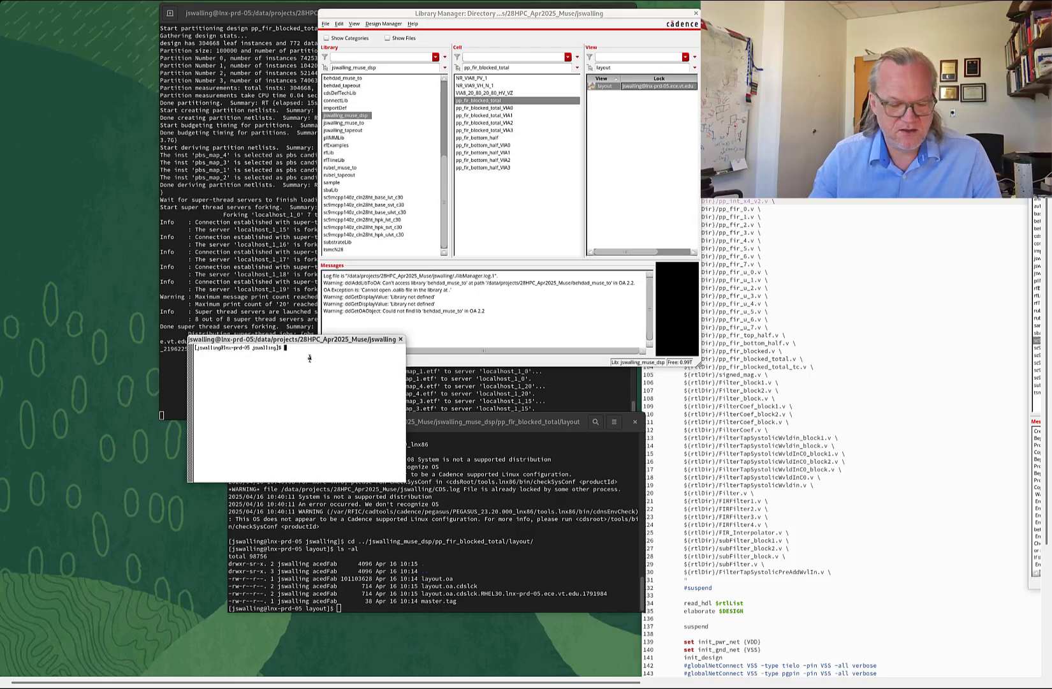
text(cls)
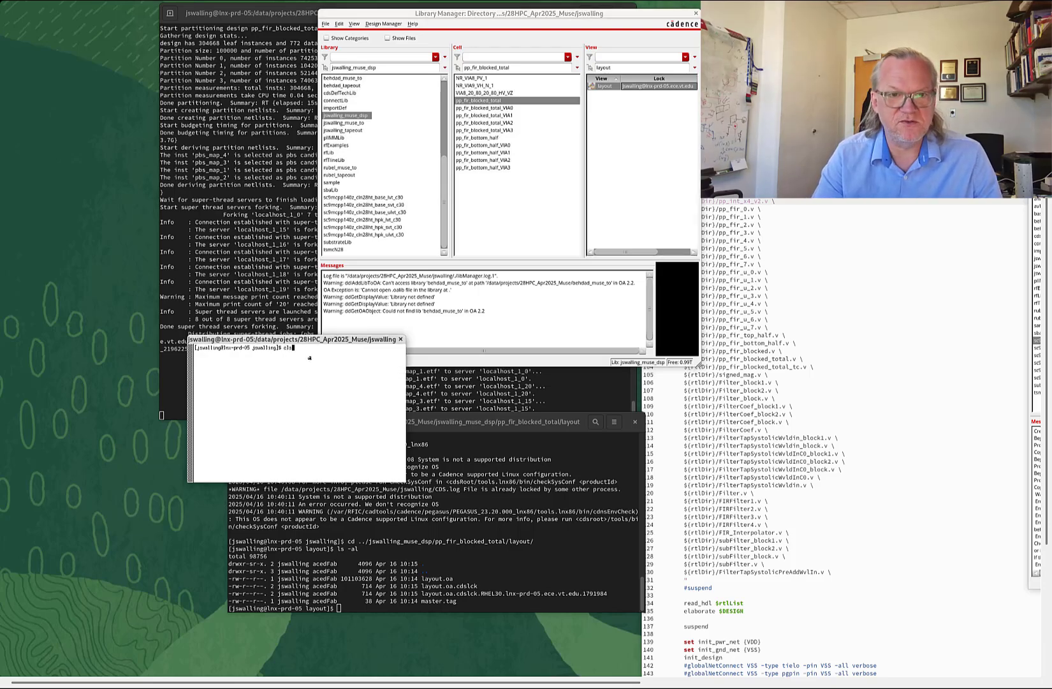
text( muse/load)
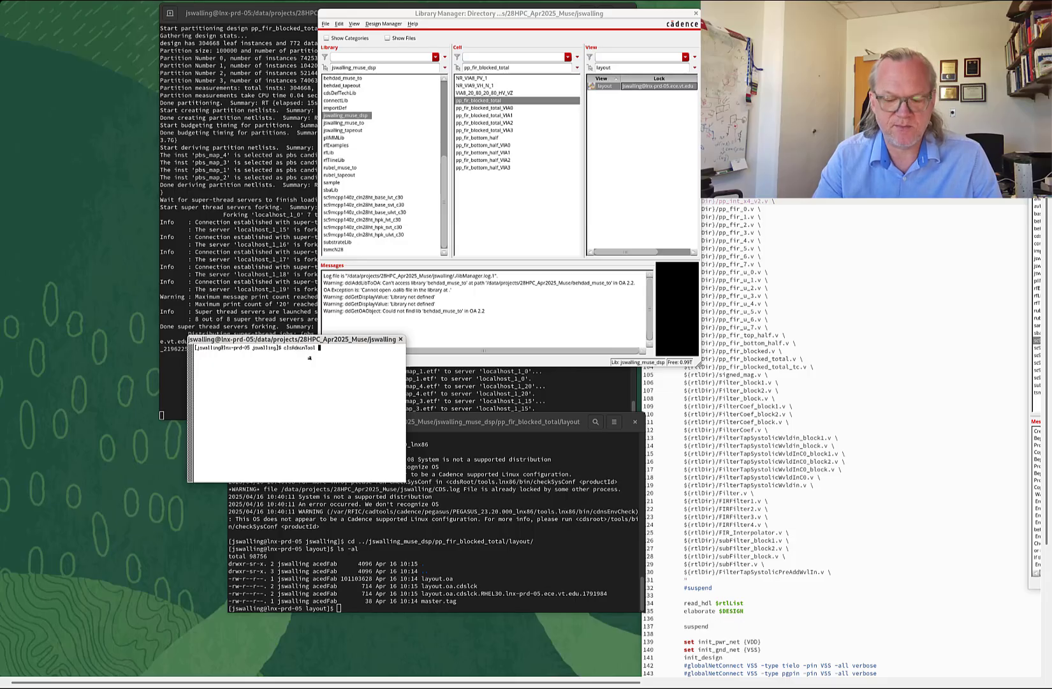
Run clsAdminTool, list the 4 edit locks with 'ale .' and release them with 'are .'
key(Return)
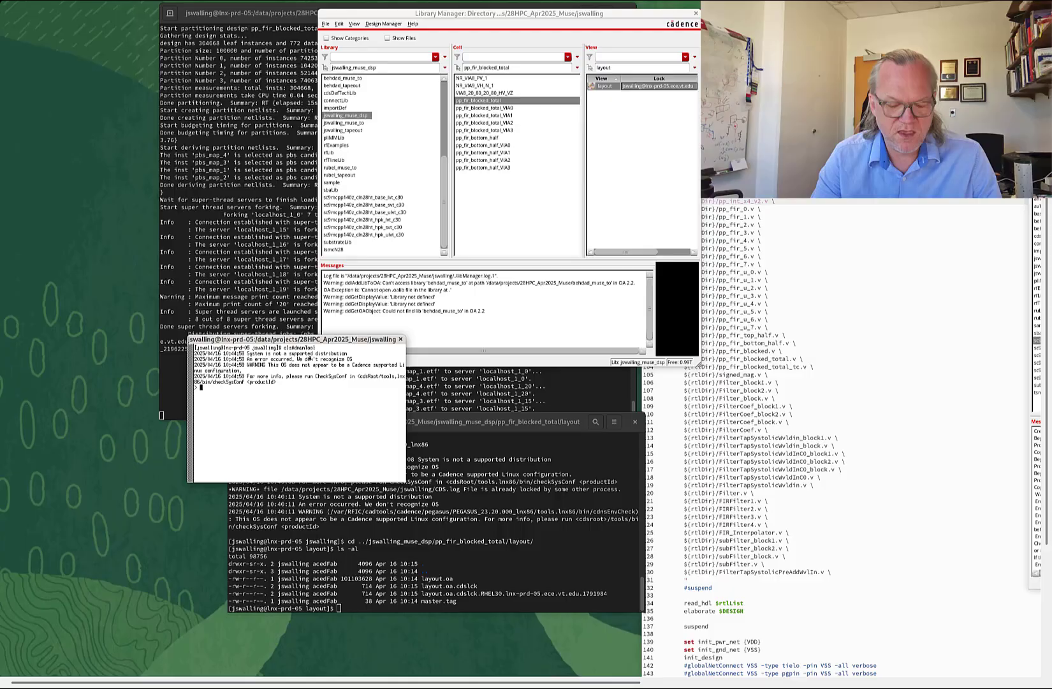
text(ale .)
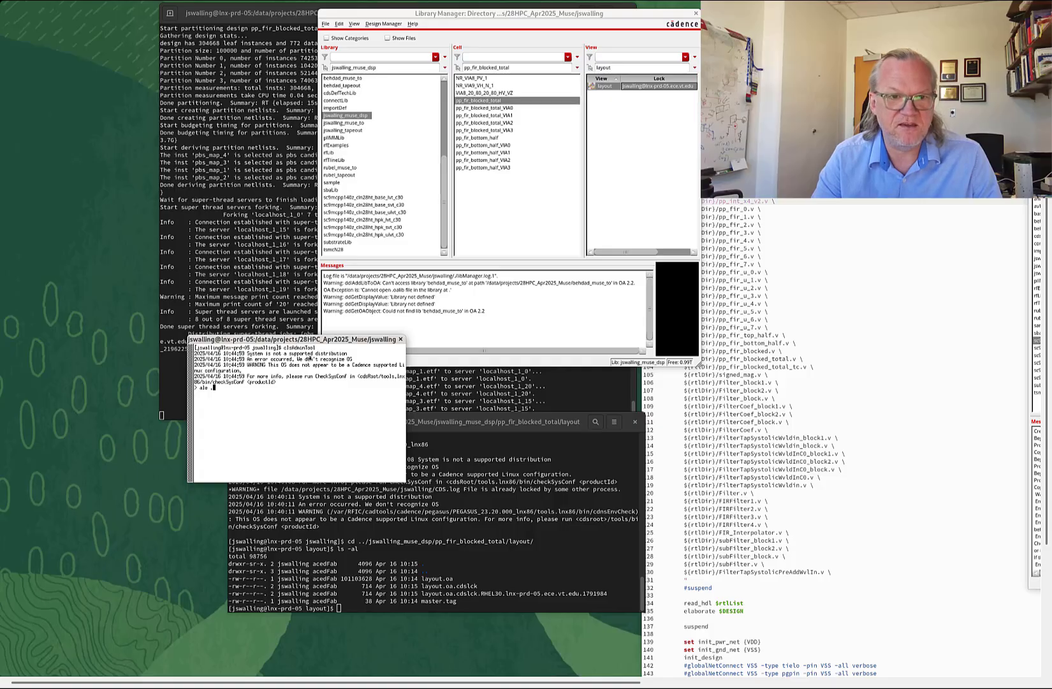
key(Return)
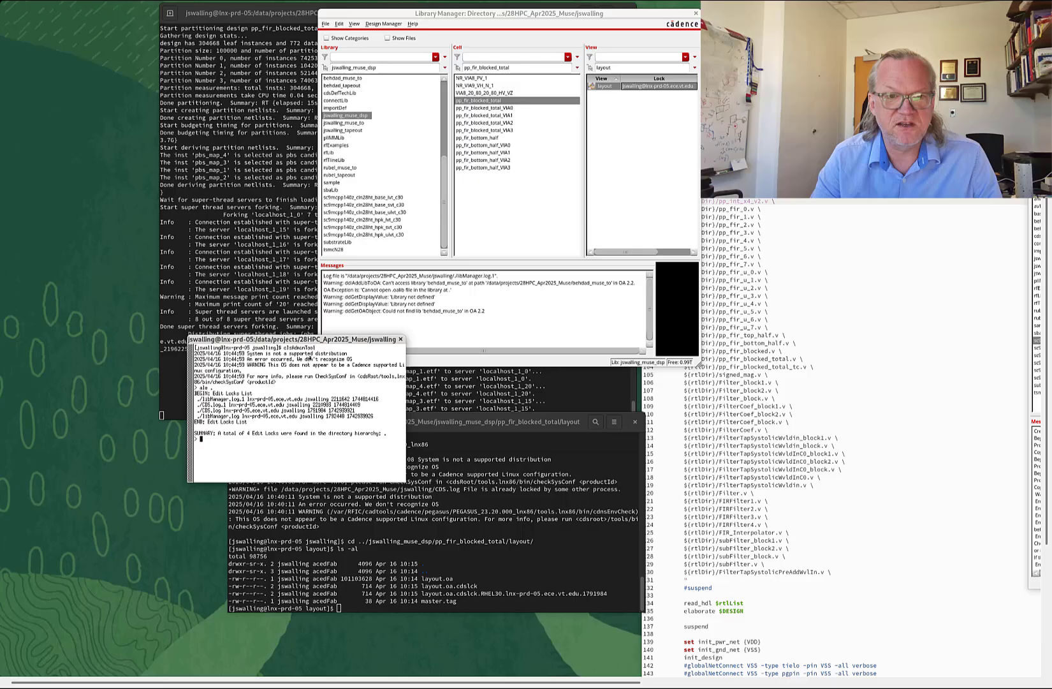
text(are .)
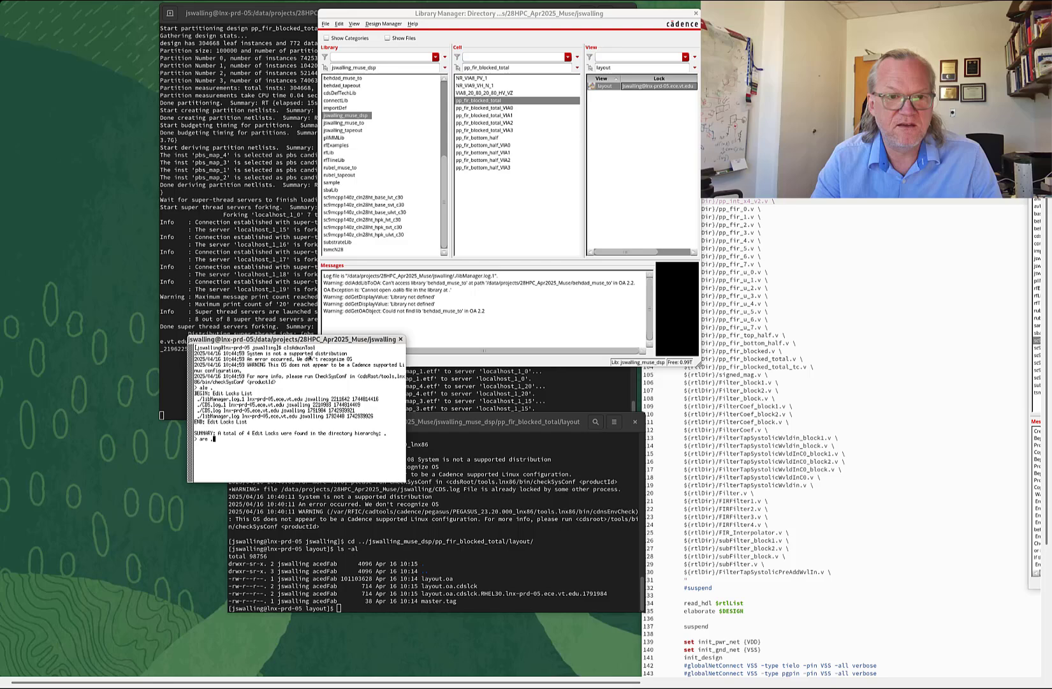
key(Return)
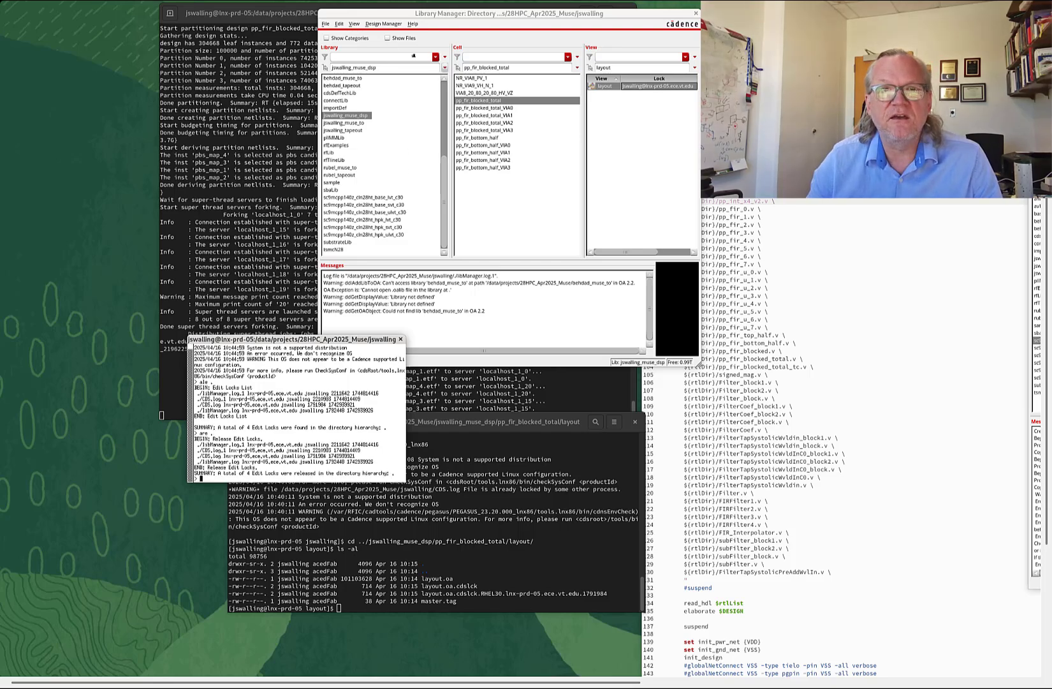
click(354, 23)
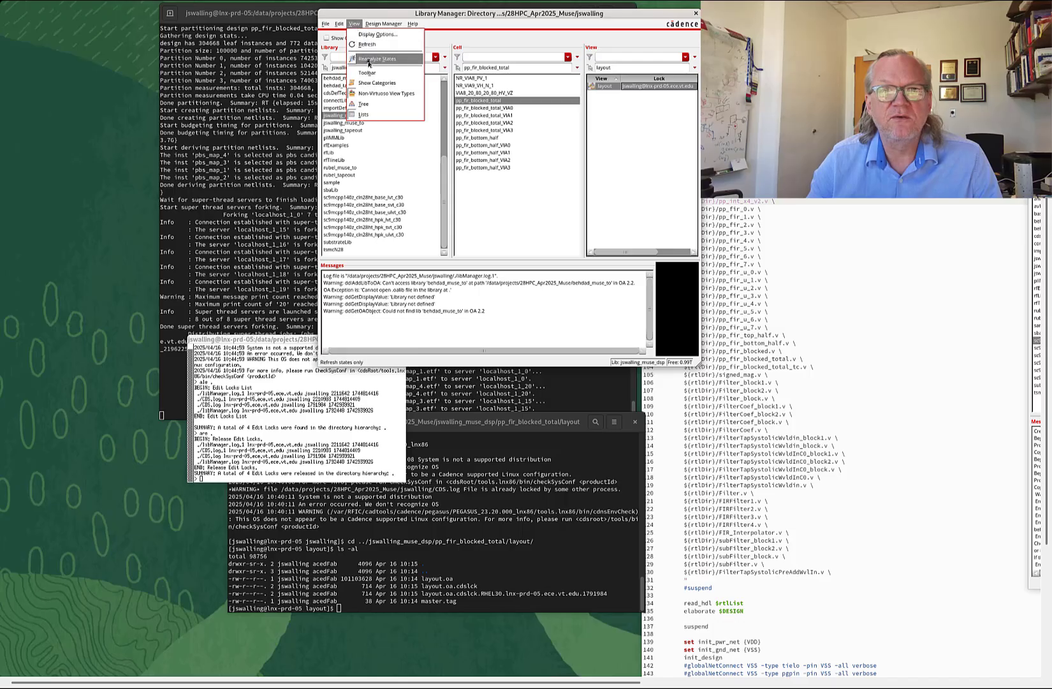
click(366, 44)
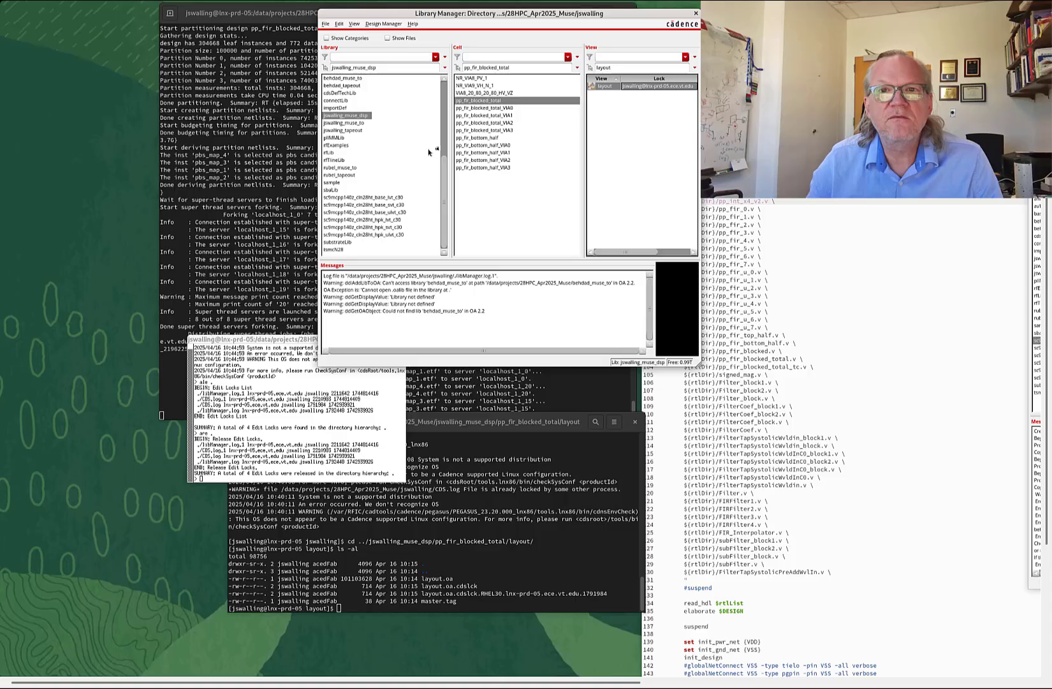
Delete the leftover lock files in the layout directory with rm *.cdslck*
click(528, 436)
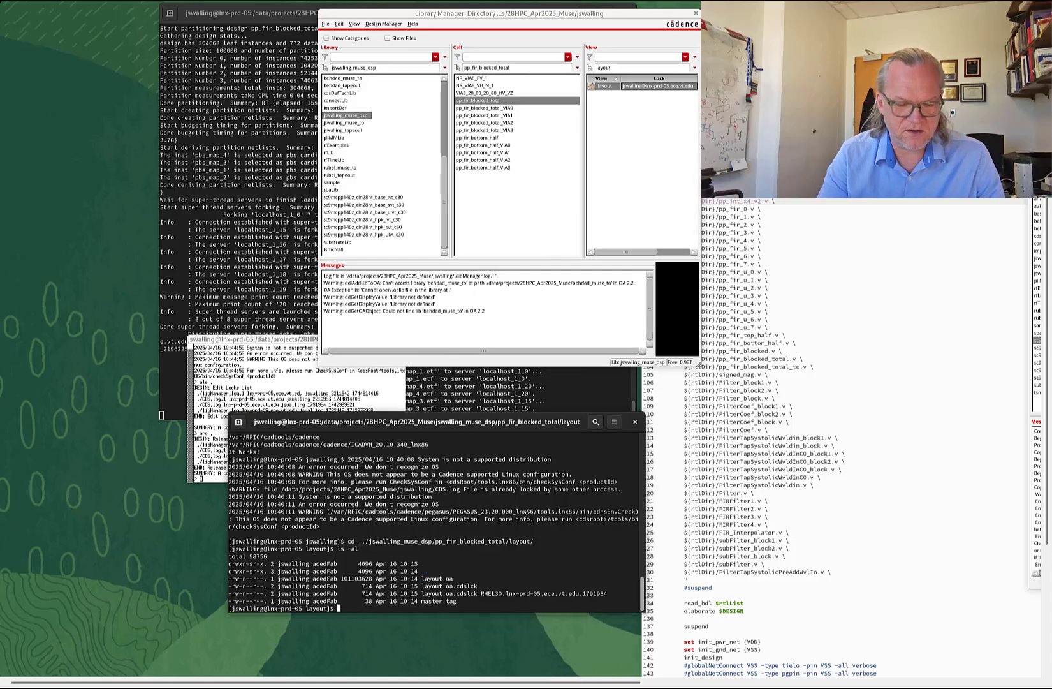
text(rm)
text( -)
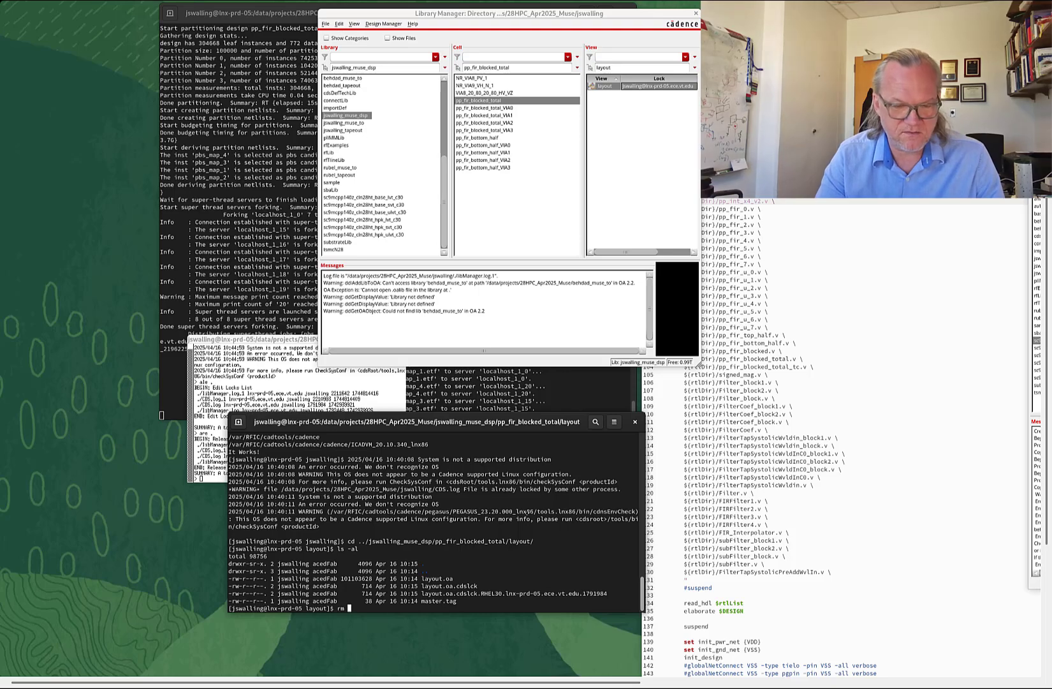
text(*.cdslck)
text(*)
key(Return)
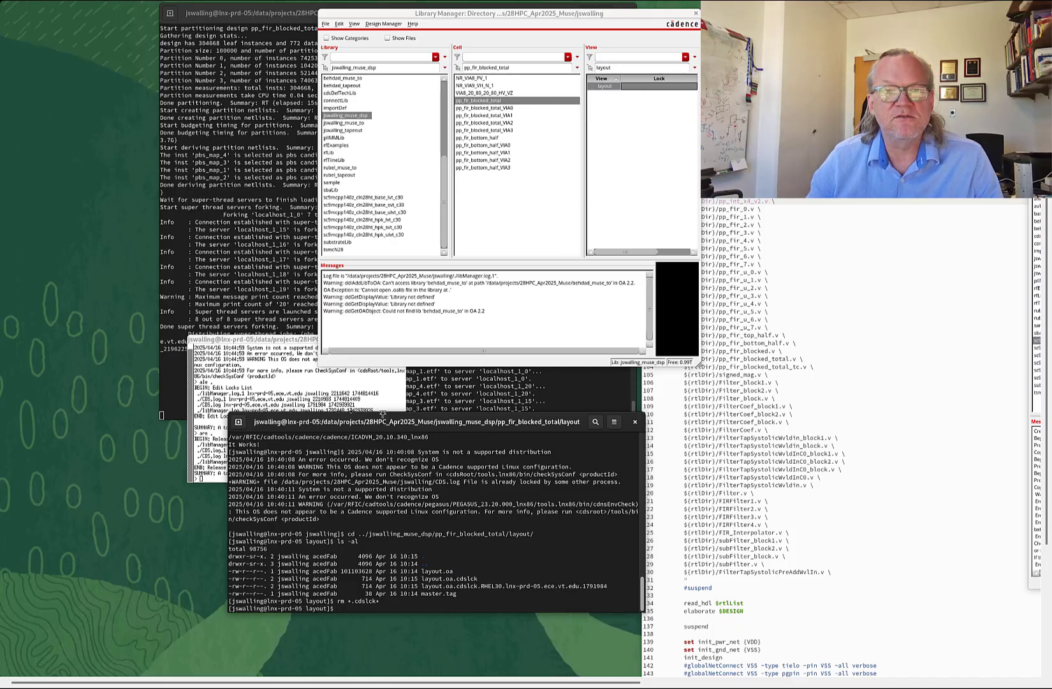
Return to Library Manager and open the pp_fir_blocked_total layout view for editing
click(243, 386)
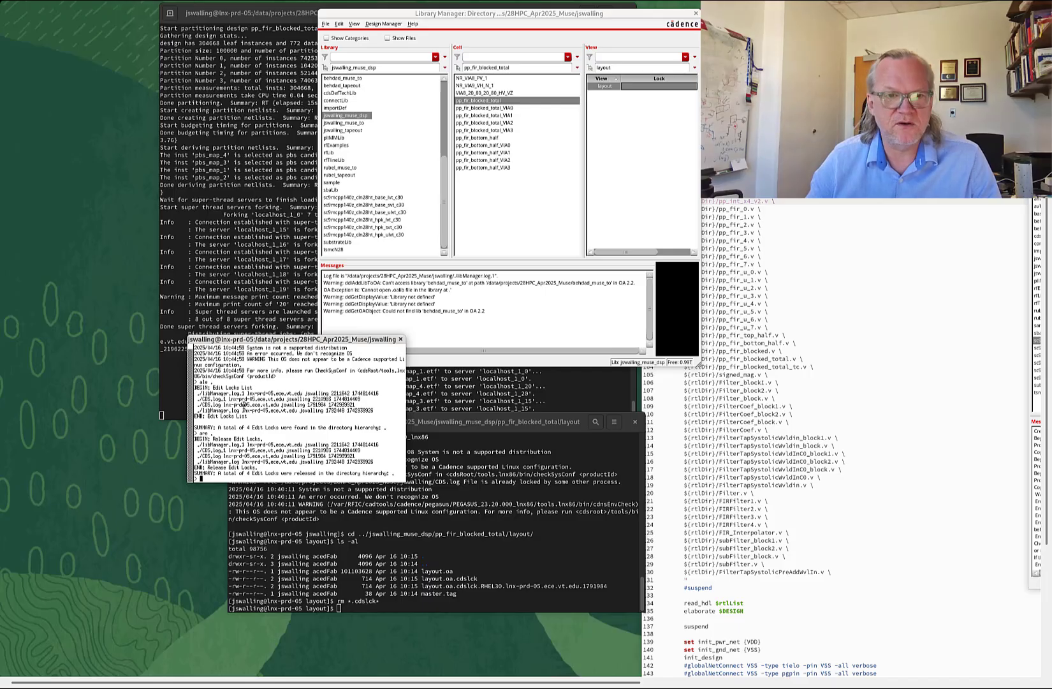
click(641, 88)
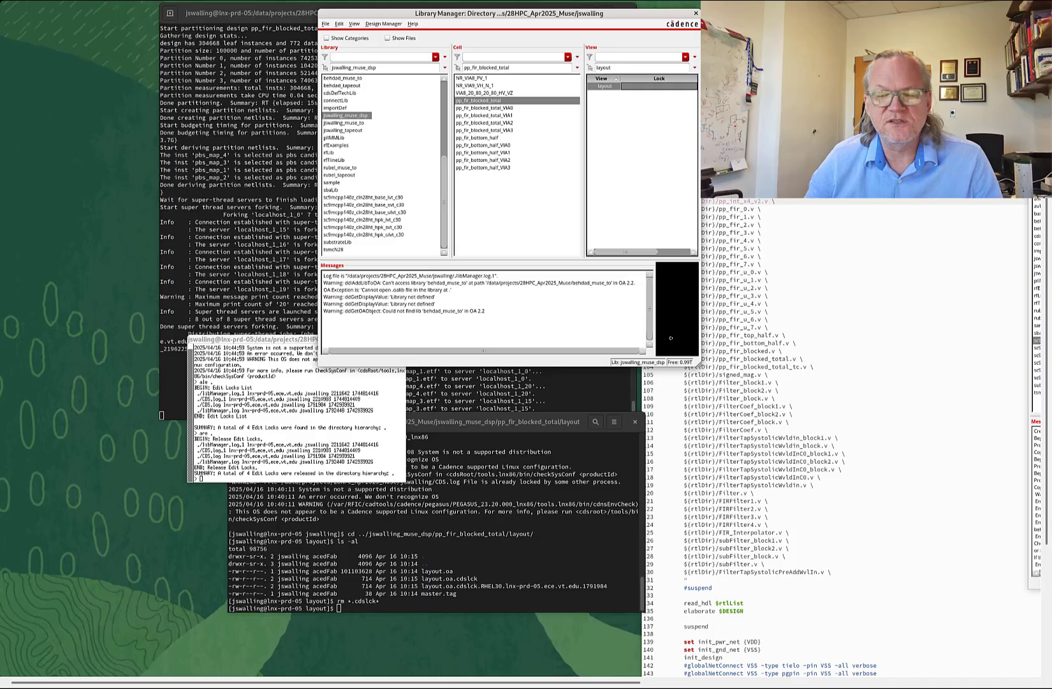
click(604, 85)
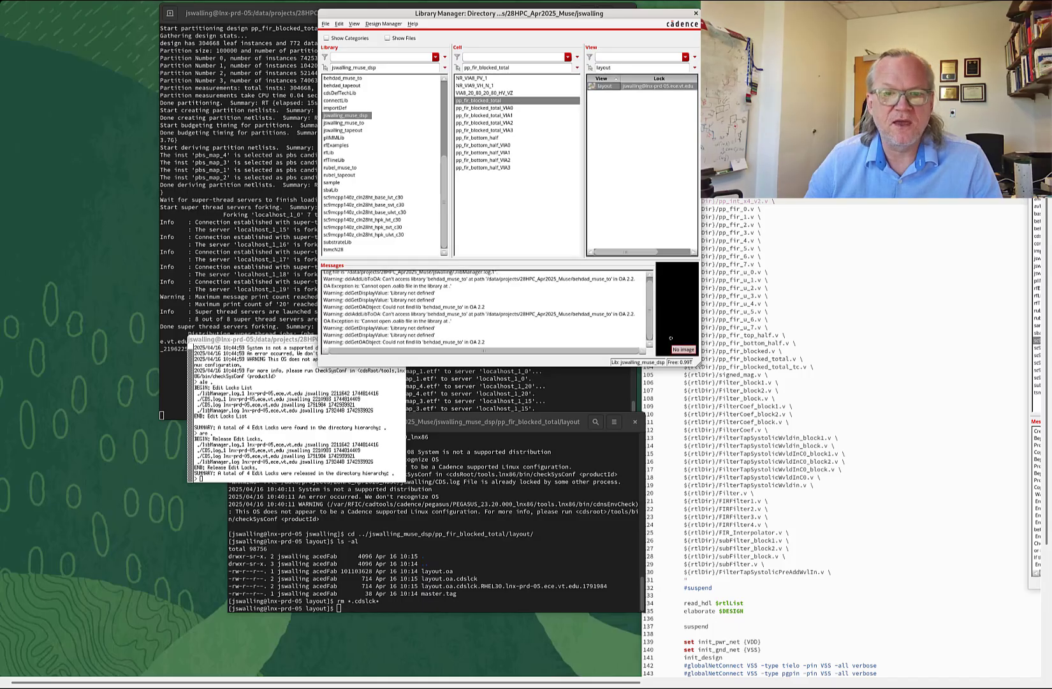